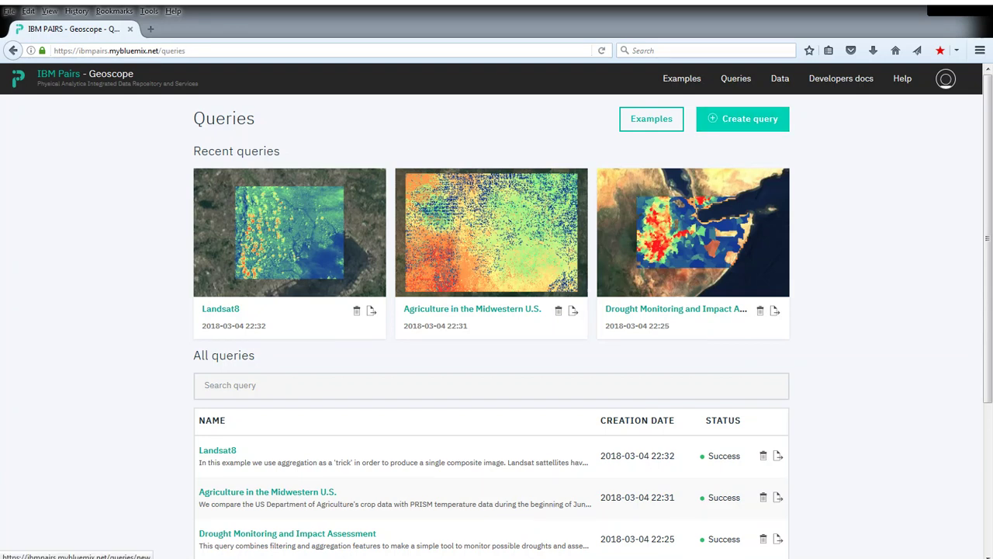
# - Start a new query and pick Average precipitation from the Weather > Global Weather Forecast layers
pyautogui.click(757, 125)
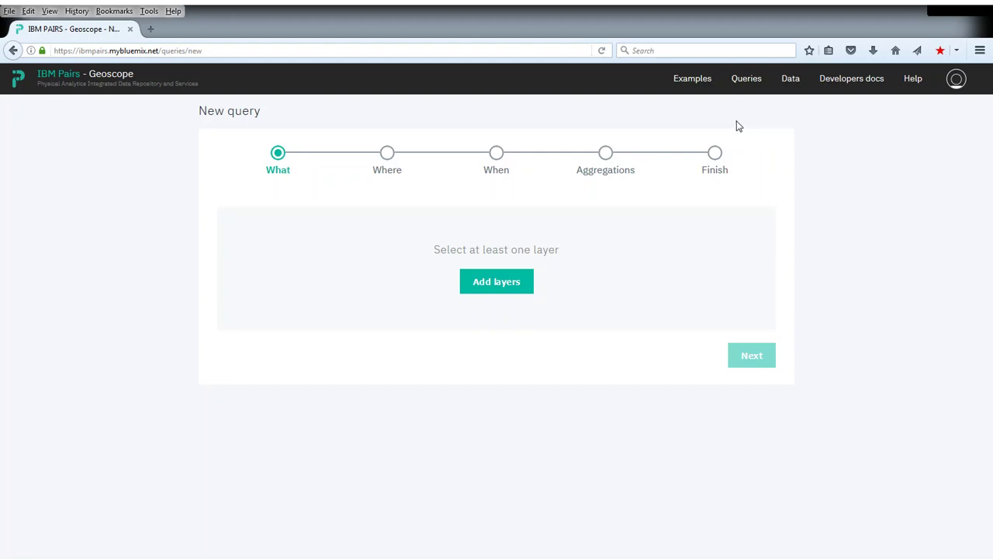
pyautogui.click(519, 282)
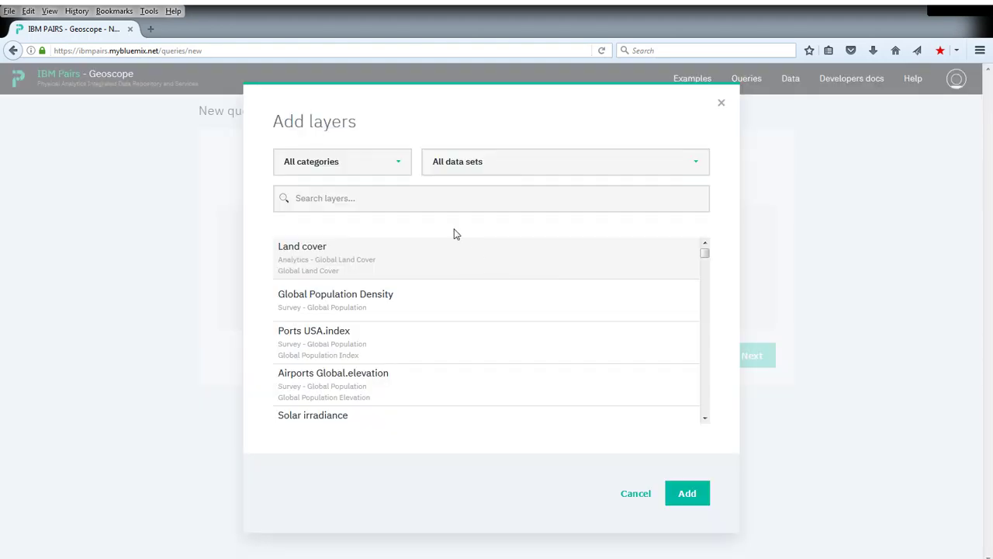
pyautogui.click(377, 166)
pyautogui.click(344, 291)
pyautogui.click(489, 172)
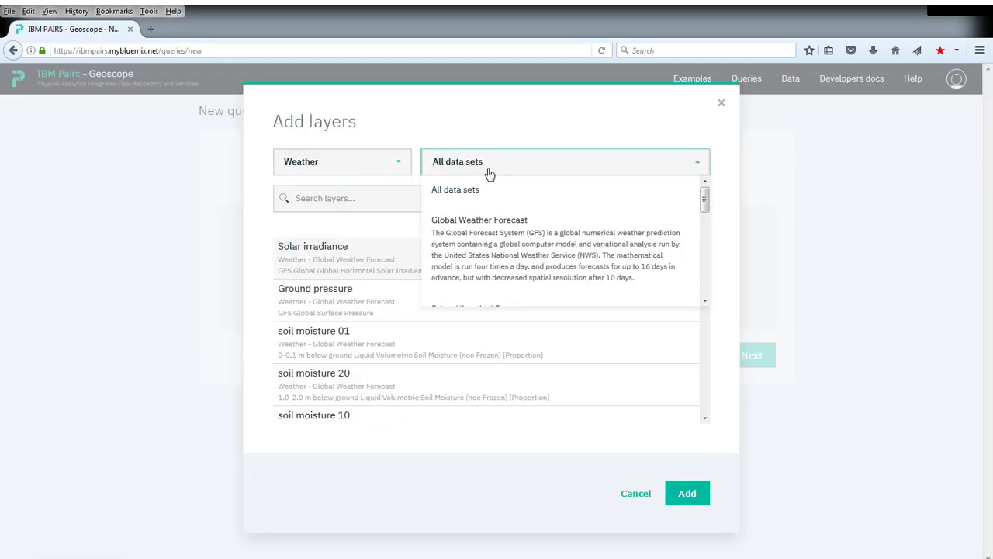
pyautogui.click(535, 235)
pyautogui.click(414, 198)
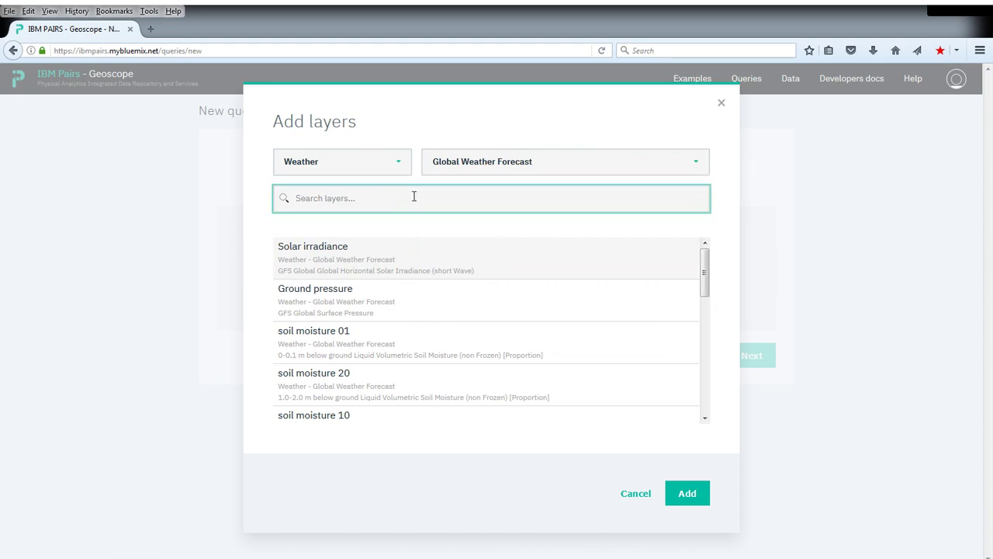
pyautogui.write('preci')
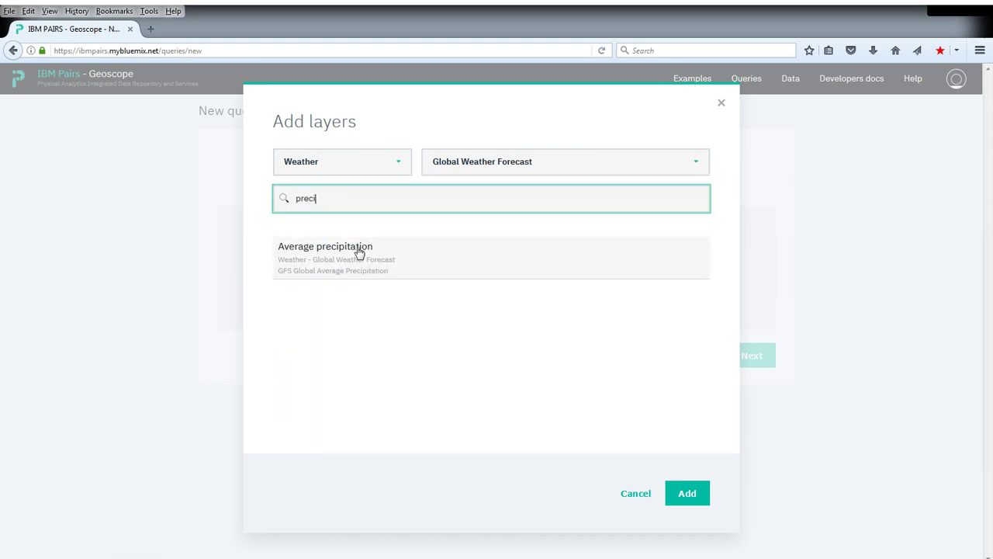
pyautogui.click(349, 256)
# - Search for and tick Minimum Temperature, then add both chosen layers to the query
pyautogui.moveTo(344, 200); pyautogui.dragTo(255, 196)
pyautogui.press('BackSpace')
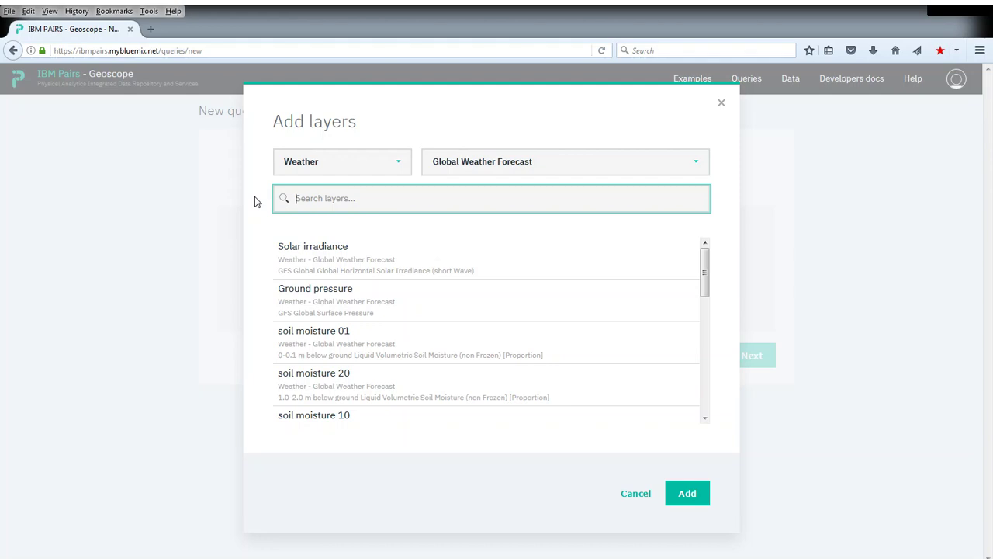
pyautogui.write('mini')
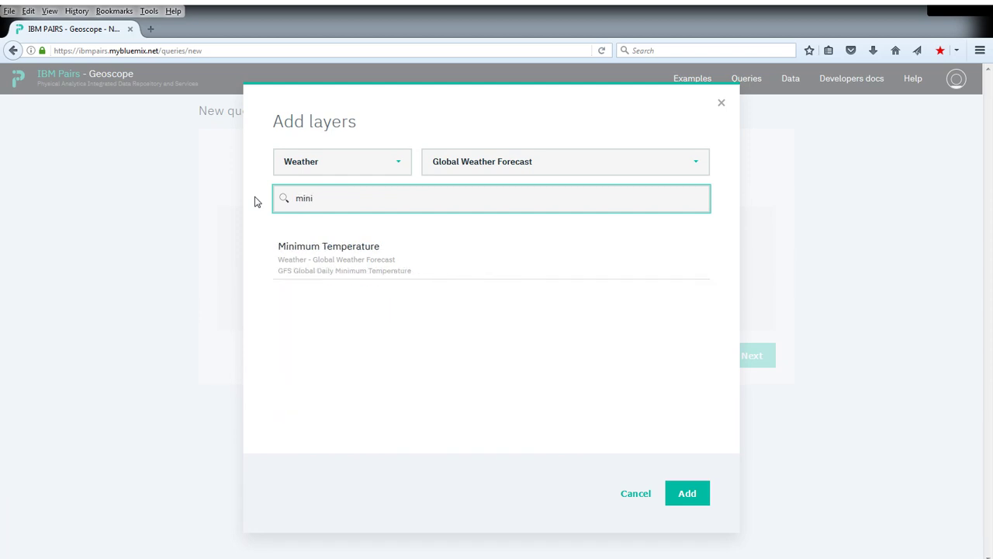
pyautogui.click(320, 262)
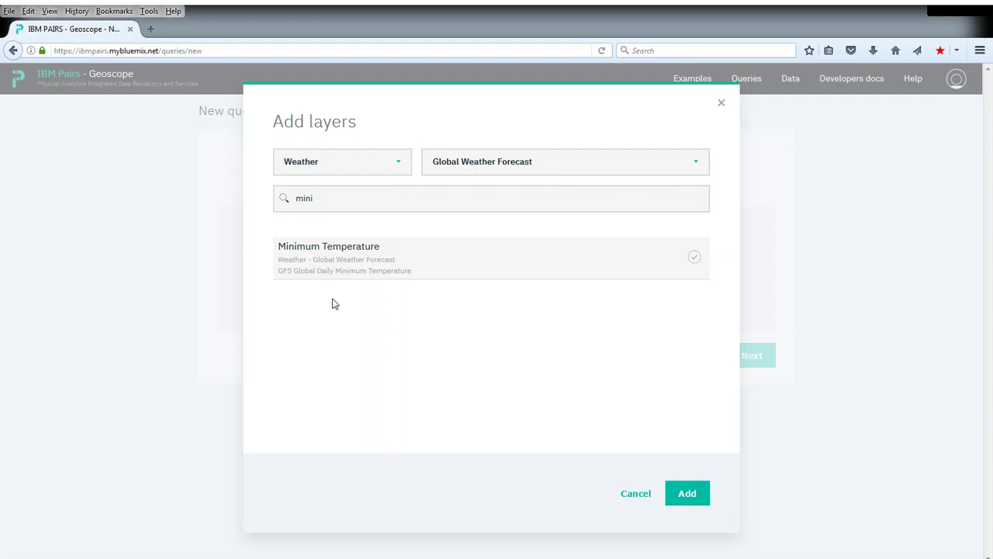
pyautogui.moveTo(337, 206); pyautogui.dragTo(284, 202)
pyautogui.press('BackSpace')
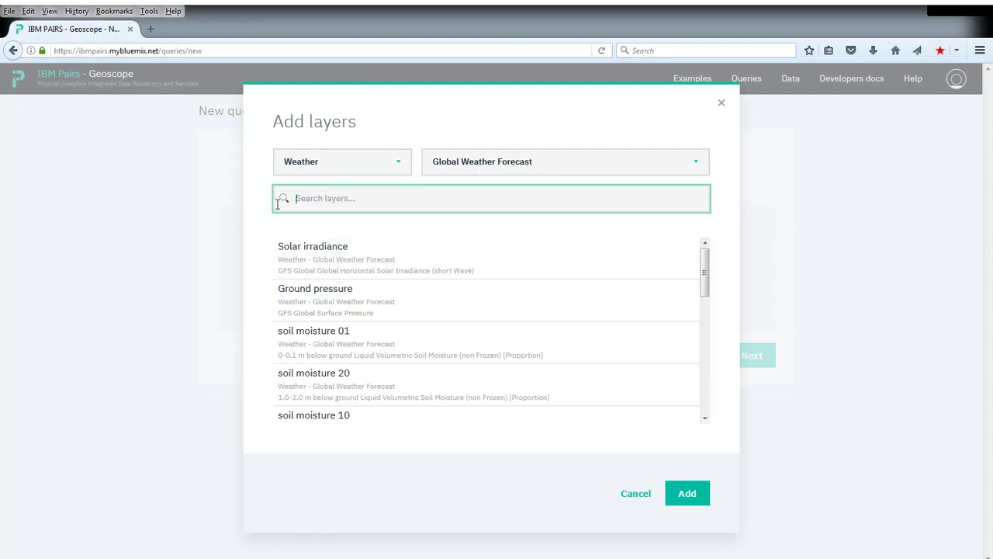
pyautogui.click(693, 493)
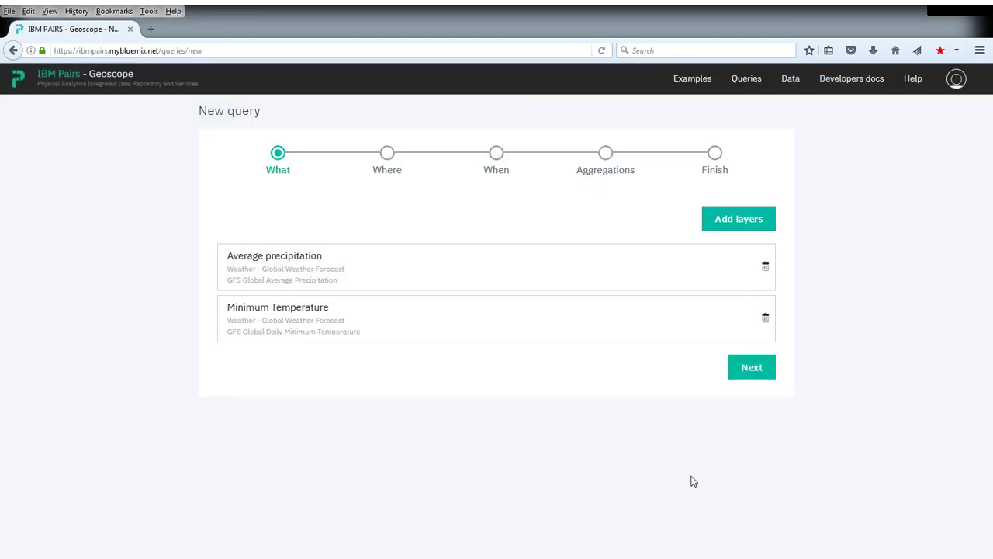
# - Draw the query area as a rectangle from northwest Ethiopia to the Somali coast
pyautogui.click(749, 367)
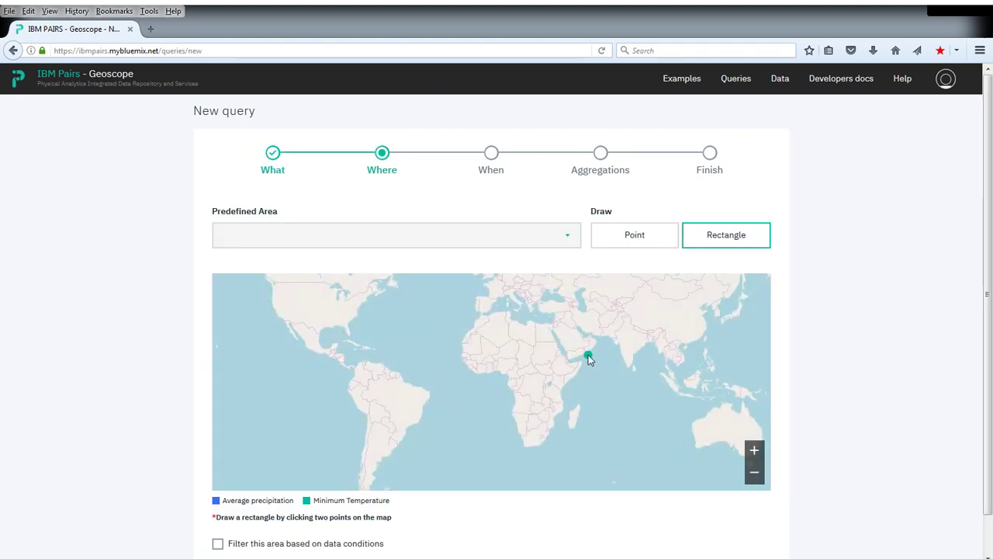
pyautogui.scroll(3, 588, 361)
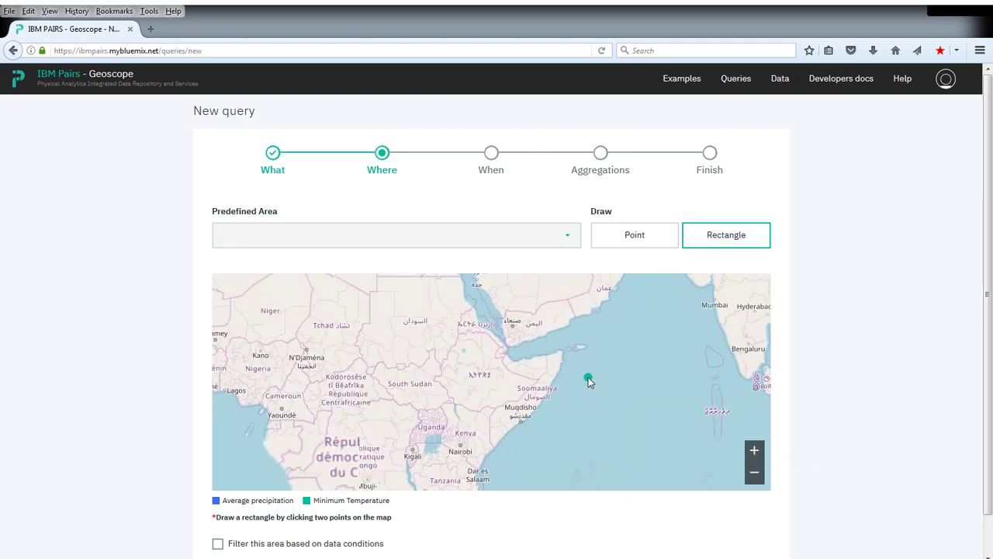
pyautogui.scroll(1, 588, 368)
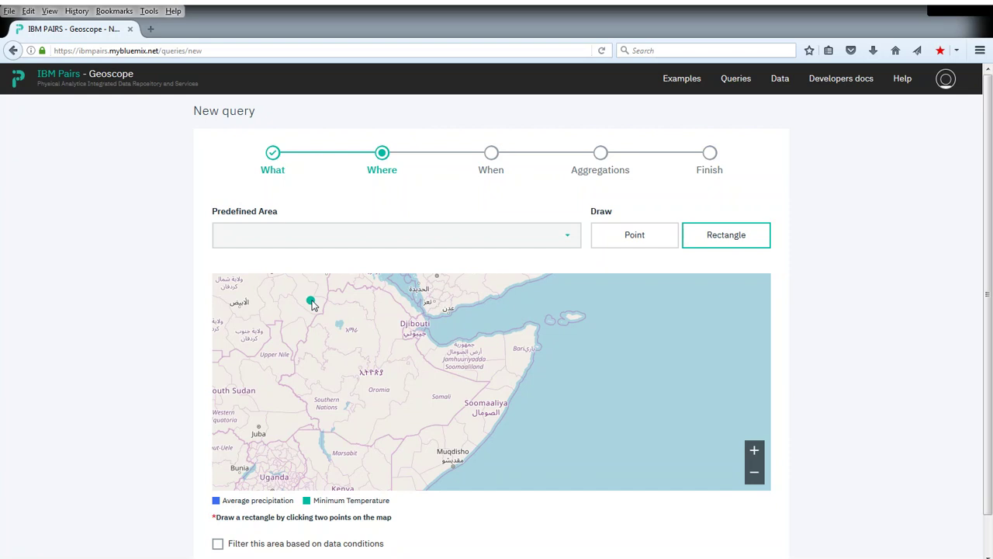
pyautogui.click(315, 301)
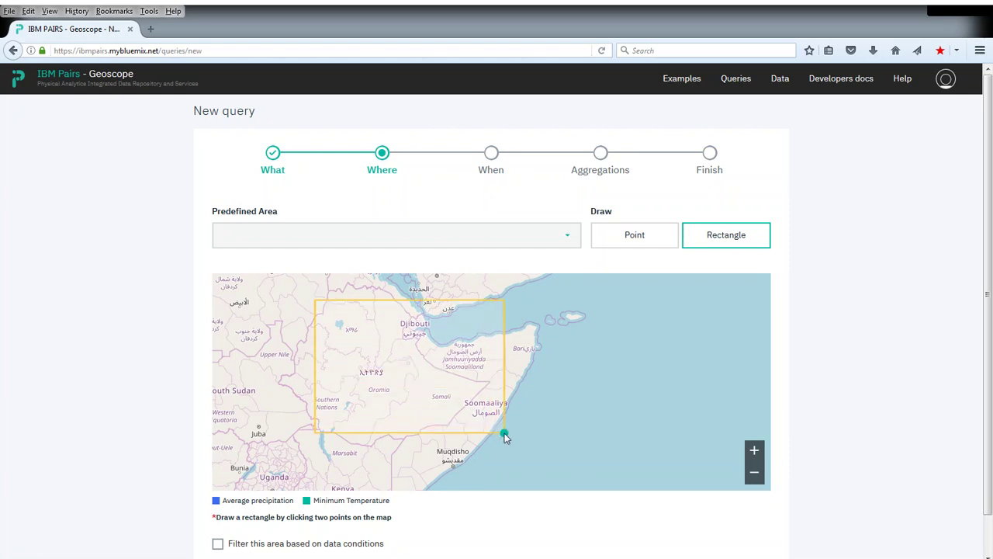
pyautogui.click(504, 432)
# - Turn on 'Filter this area based on data conditions'
pyautogui.scroll(-1, 784, 425)
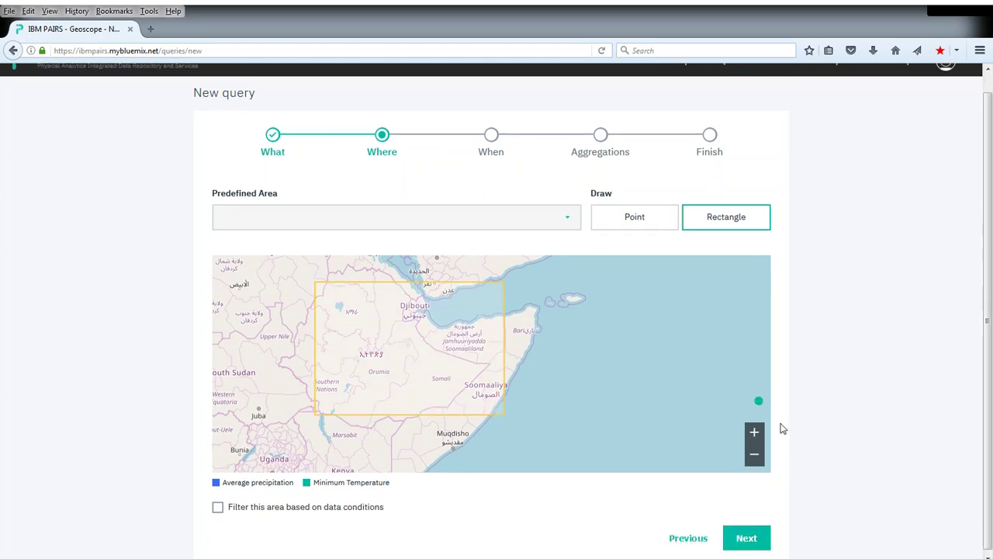
pyautogui.click(339, 509)
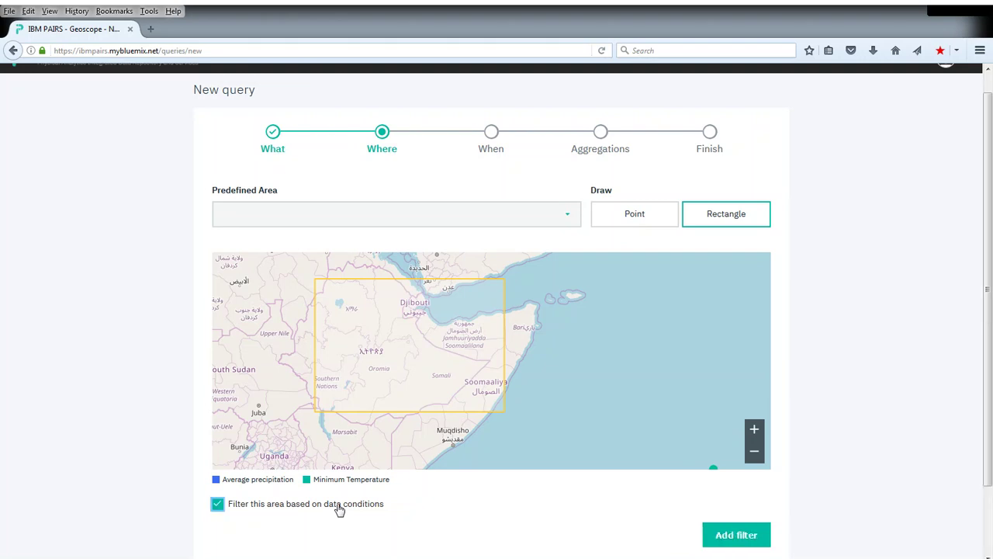
pyautogui.scroll(-3, 411, 490)
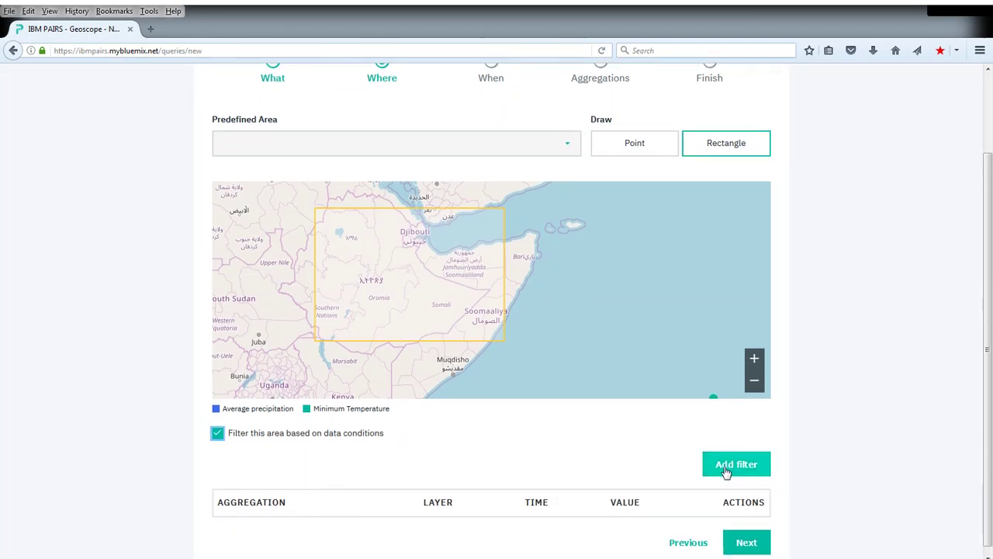
# - Start a data-condition filter using the Global Population Density layer
pyautogui.click(722, 470)
pyautogui.click(350, 200)
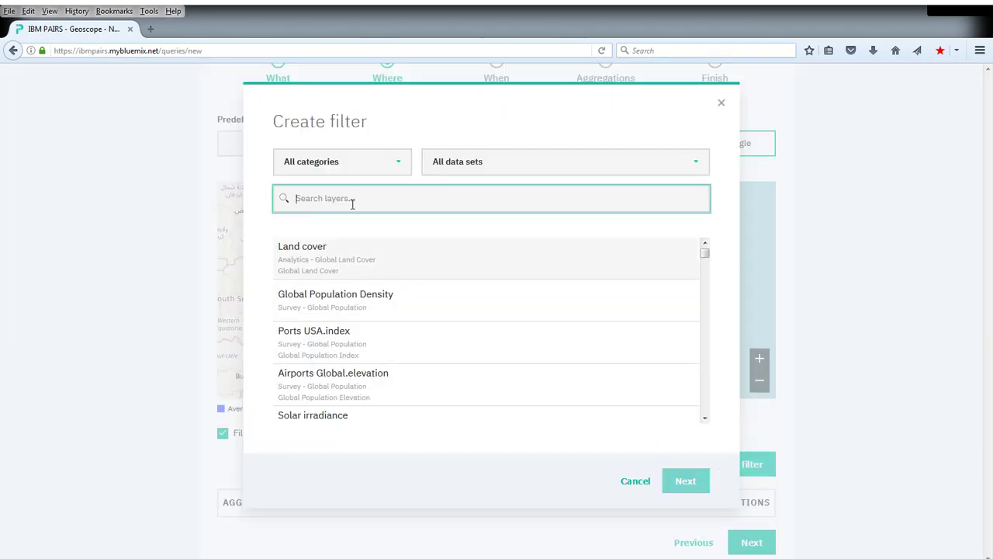
pyautogui.write('globa')
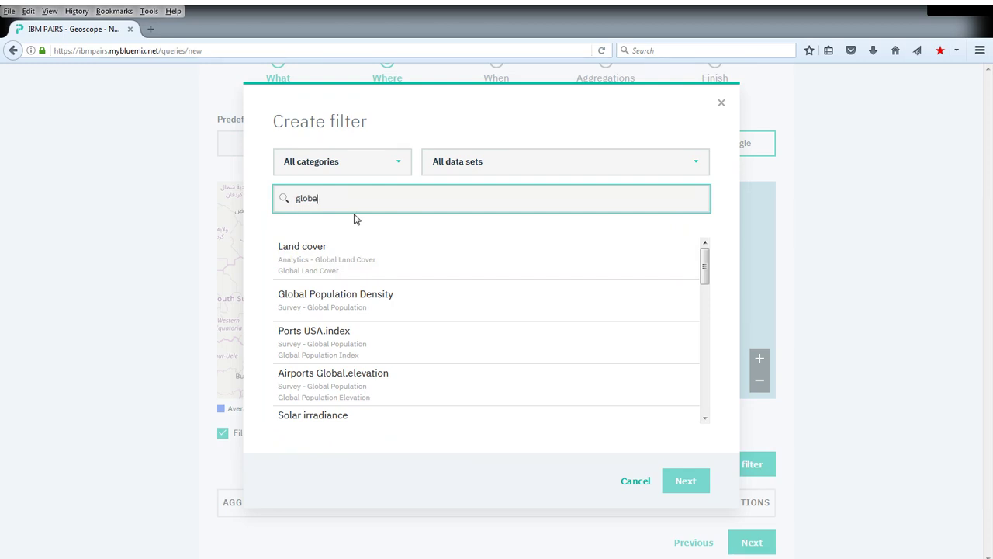
pyautogui.click(387, 303)
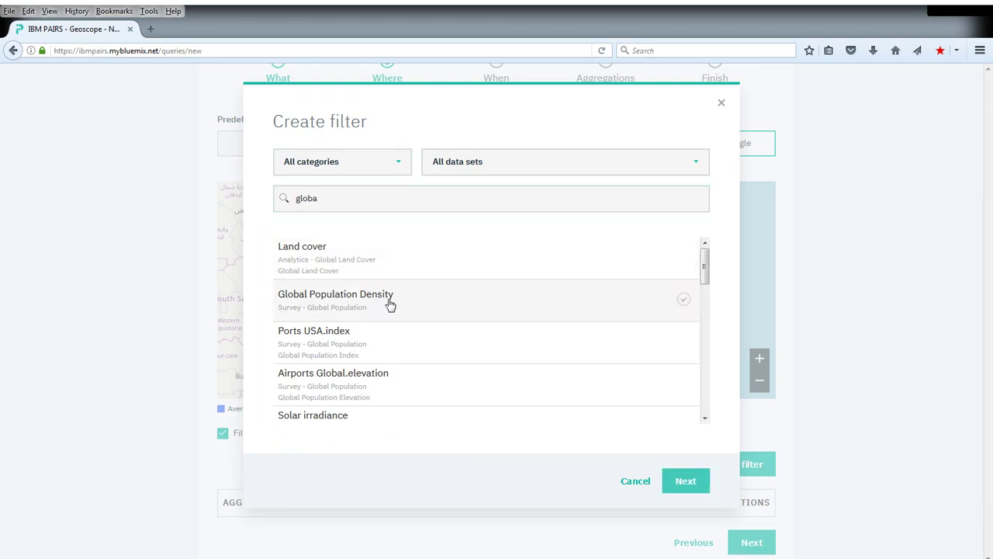
pyautogui.click(681, 482)
# - Set the filter to Mean population density greater than 5 and create it
pyautogui.click(318, 231)
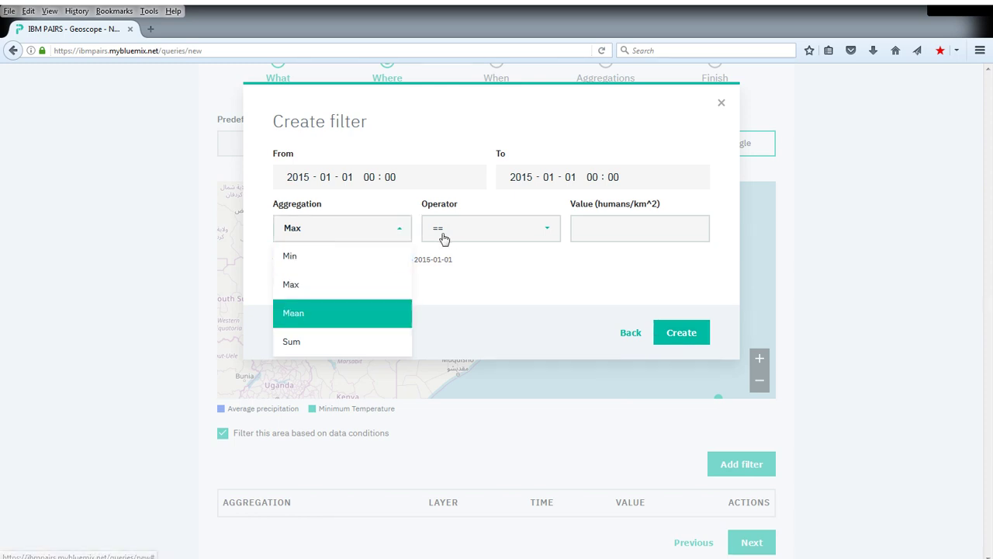
pyautogui.click(315, 314)
pyautogui.click(478, 226)
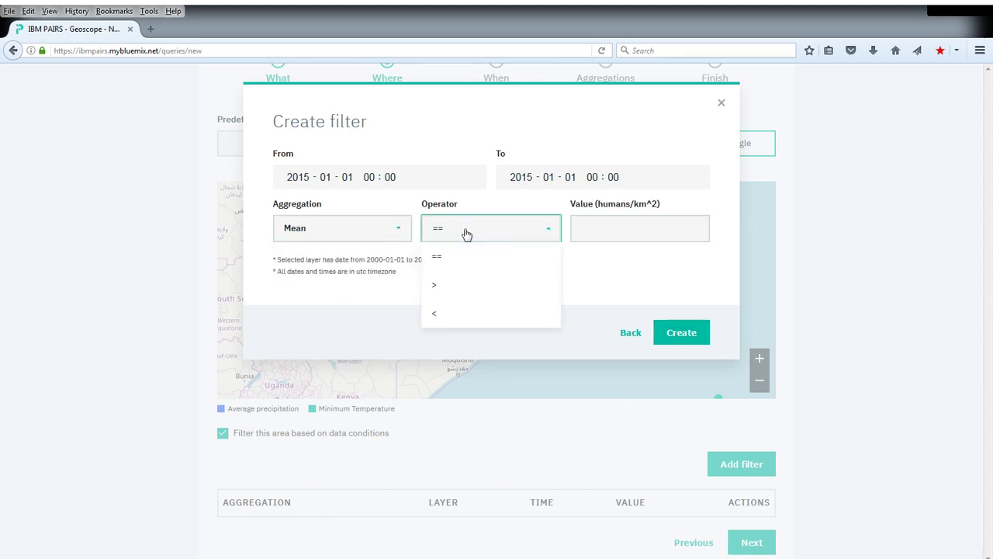
pyautogui.click(453, 313)
pyautogui.click(481, 238)
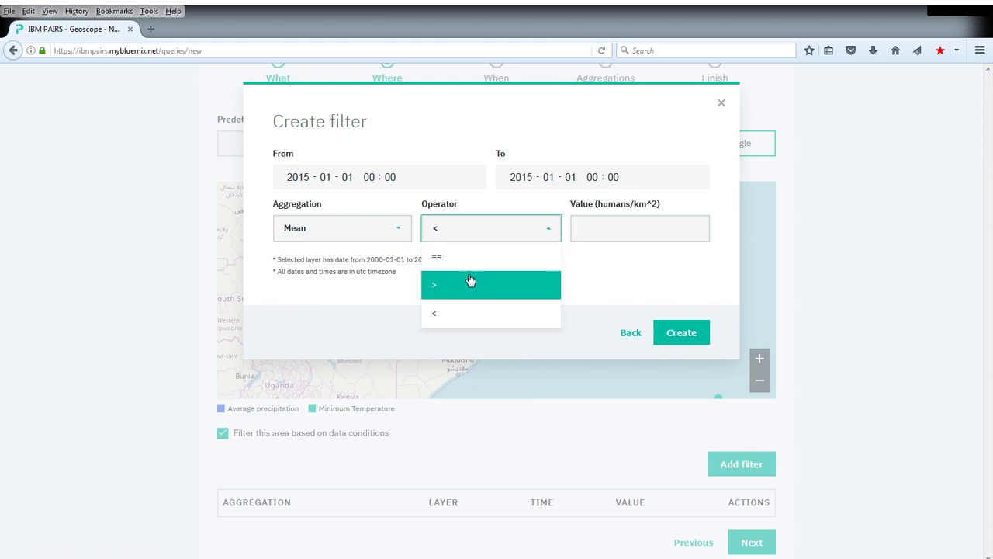
pyautogui.click(470, 283)
pyautogui.click(594, 229)
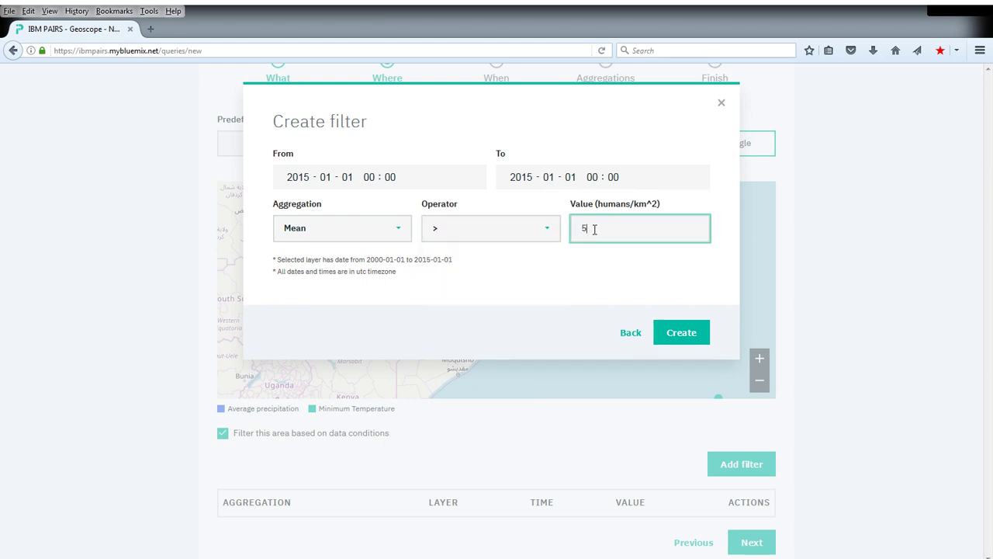
pyautogui.click(682, 332)
pyautogui.scroll(-2, 799, 382)
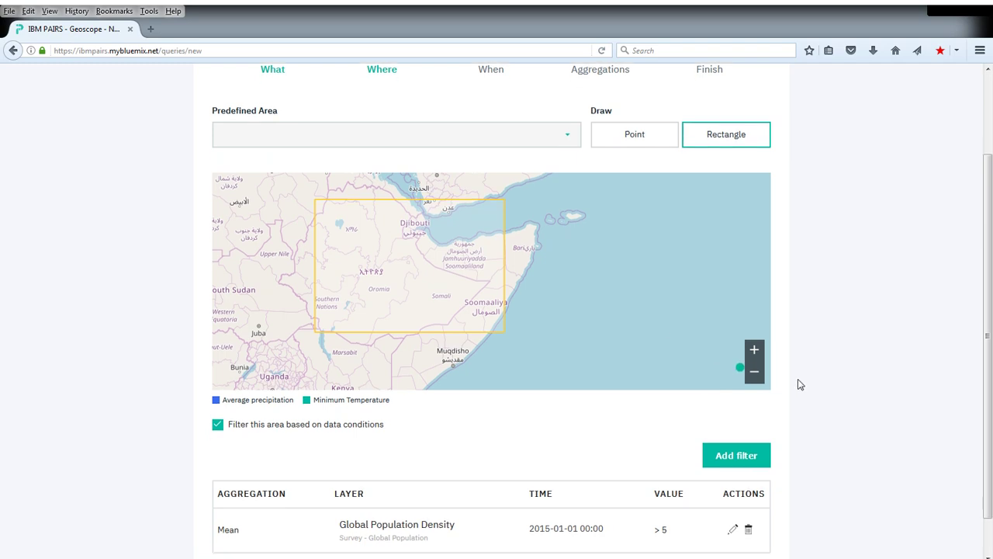
pyautogui.scroll(-2, 801, 384)
# - Give each layer its own interval: precipitation 2018-03-01 to 03-05, minimum temperature 2018-03-05 to 03-08
pyautogui.click(751, 473)
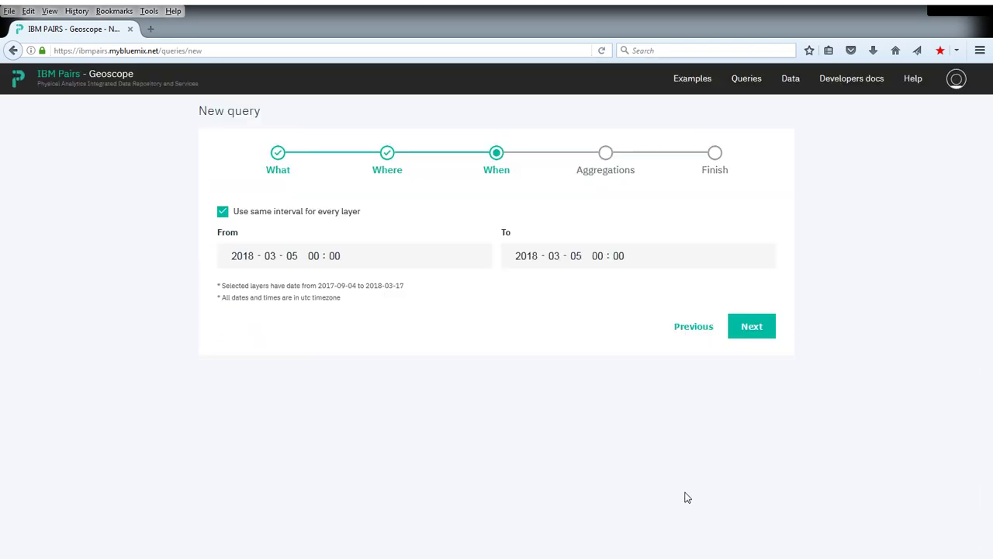
pyautogui.click(223, 213)
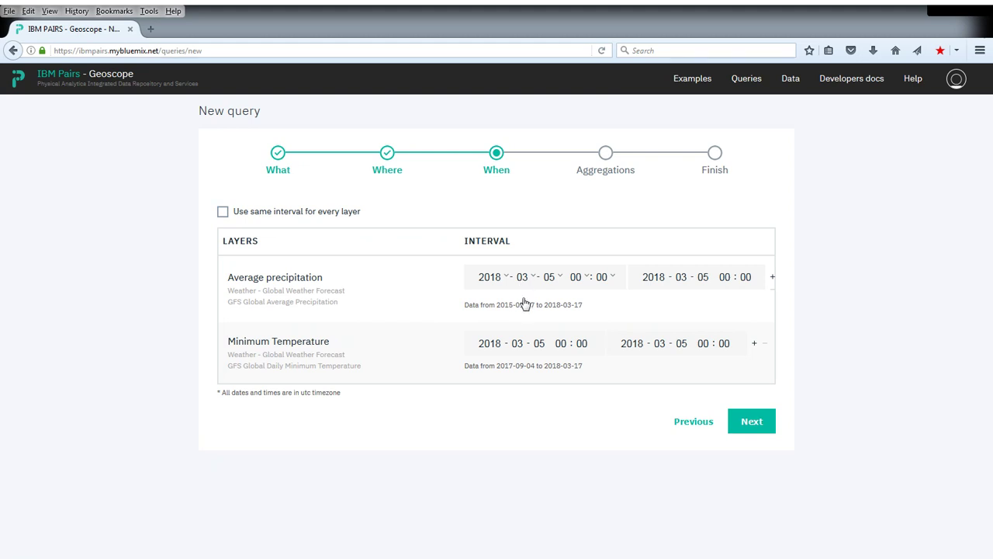
pyautogui.click(549, 278)
pyautogui.write('01')
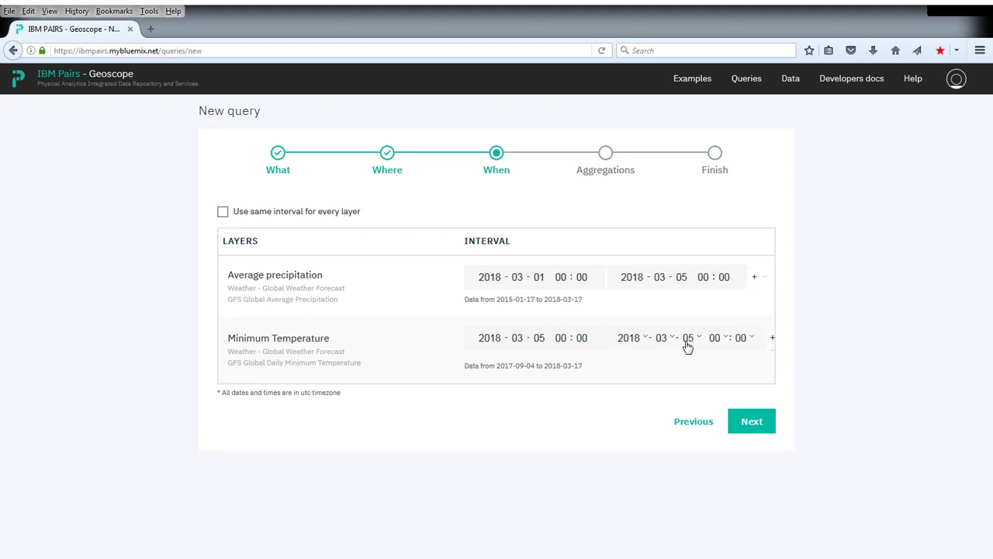
pyautogui.write('08')
# - Aggregate Average precipitation over time as Sum and Minimum Temperature as Mean
pyautogui.click(752, 421)
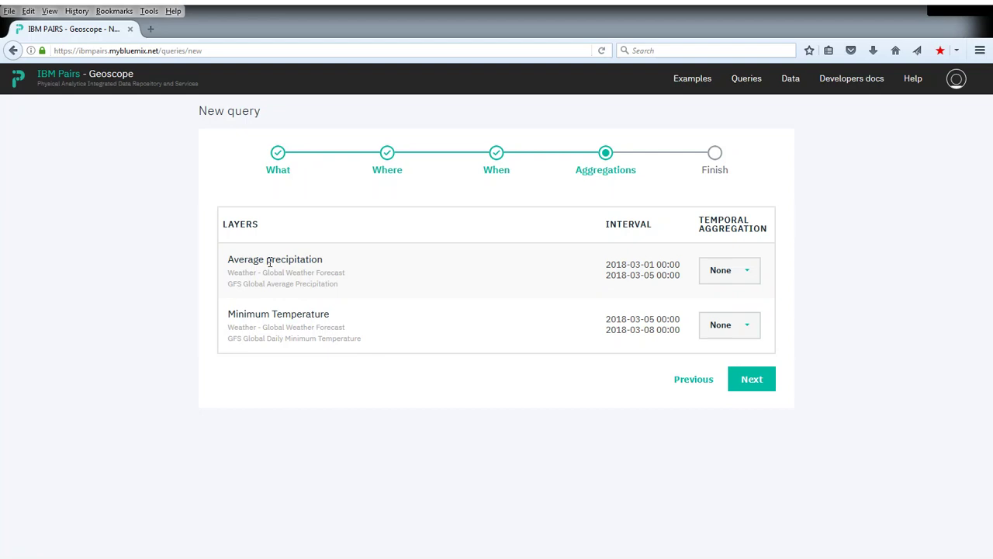
pyautogui.click(720, 270)
pyautogui.click(727, 412)
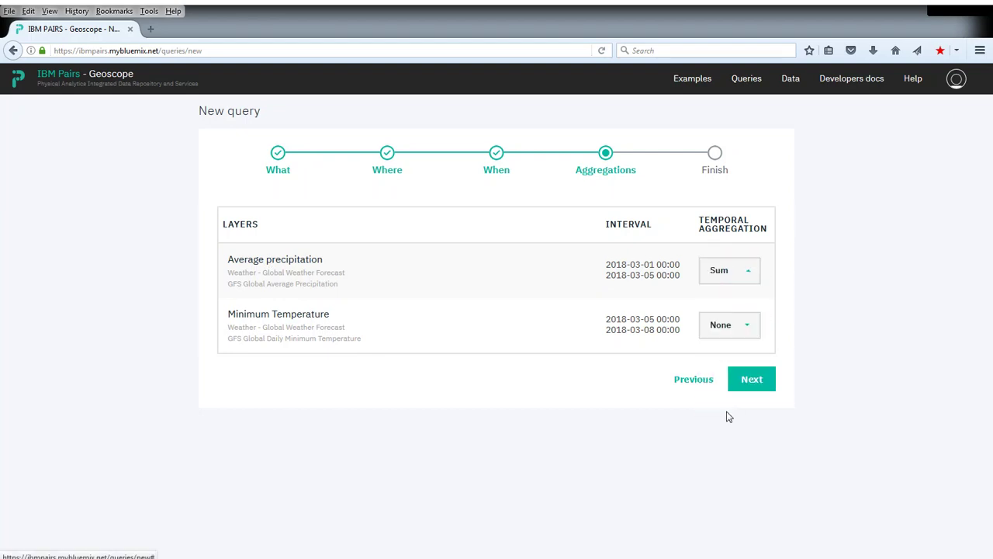
pyautogui.click(727, 332)
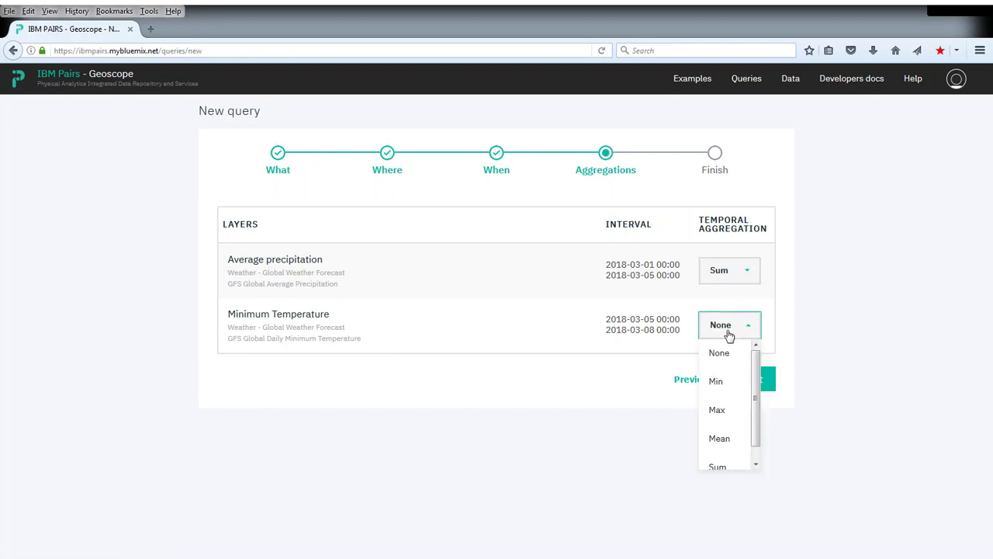
pyautogui.click(720, 436)
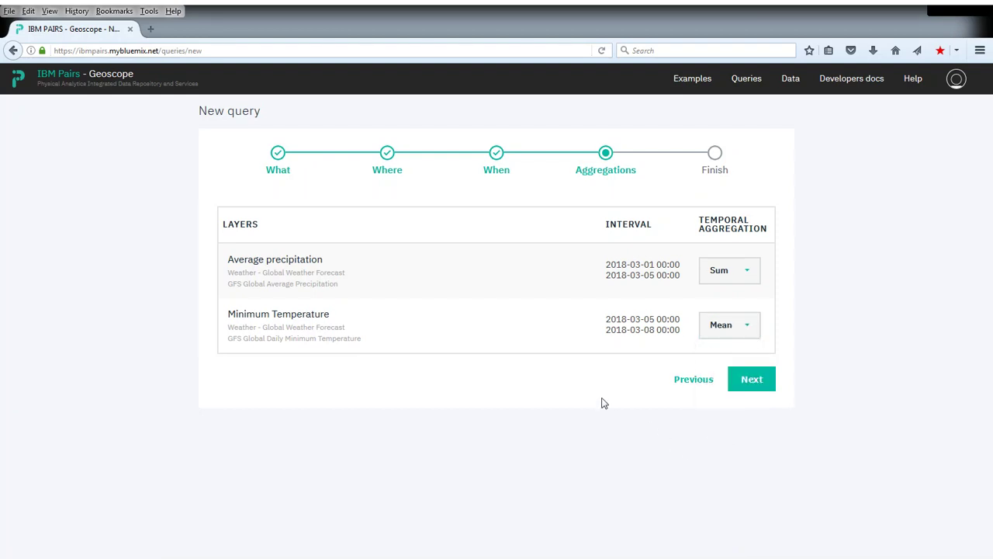
# - Name the query 'Drought Monitoring and Impact Assessment' and run it
pyautogui.click(751, 379)
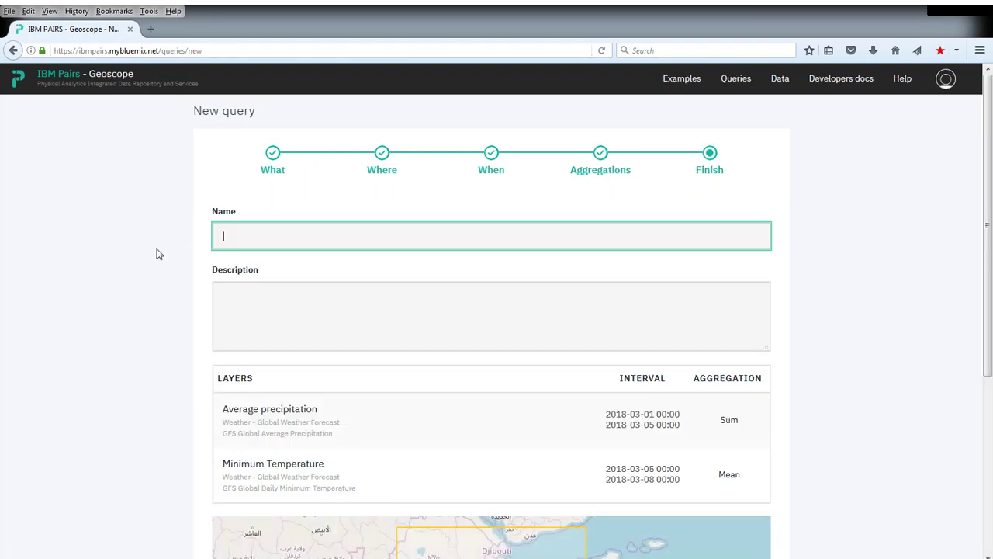
pyautogui.write('Drought Monitoring and Imp')
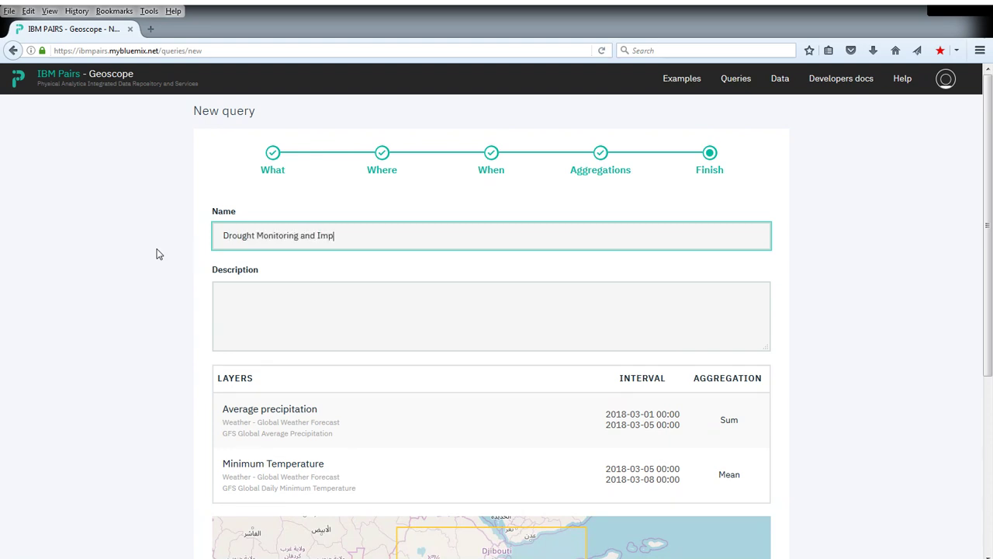
pyautogui.write('act Assessment')
pyautogui.click(156, 254)
pyautogui.scroll(-2, 156, 254)
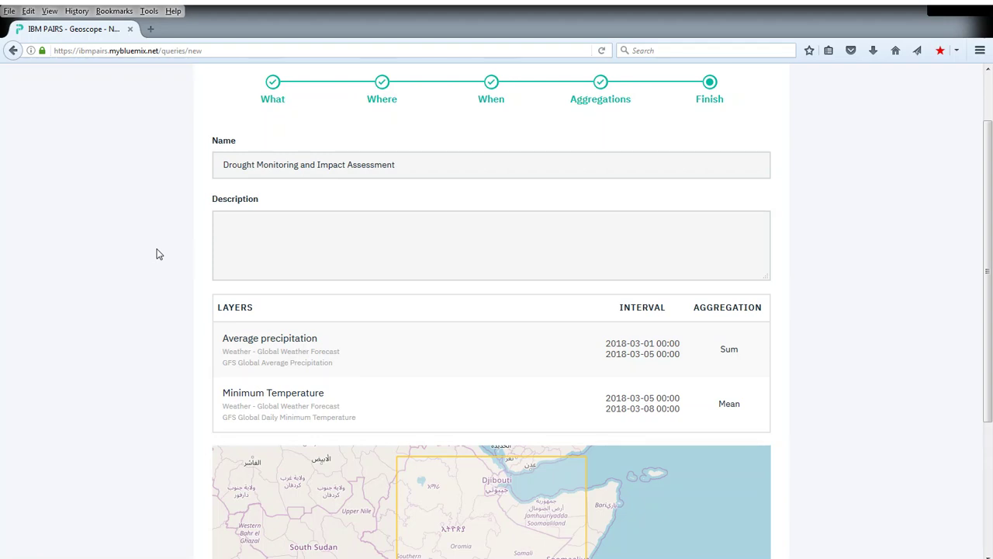
pyautogui.scroll(-2, 156, 253)
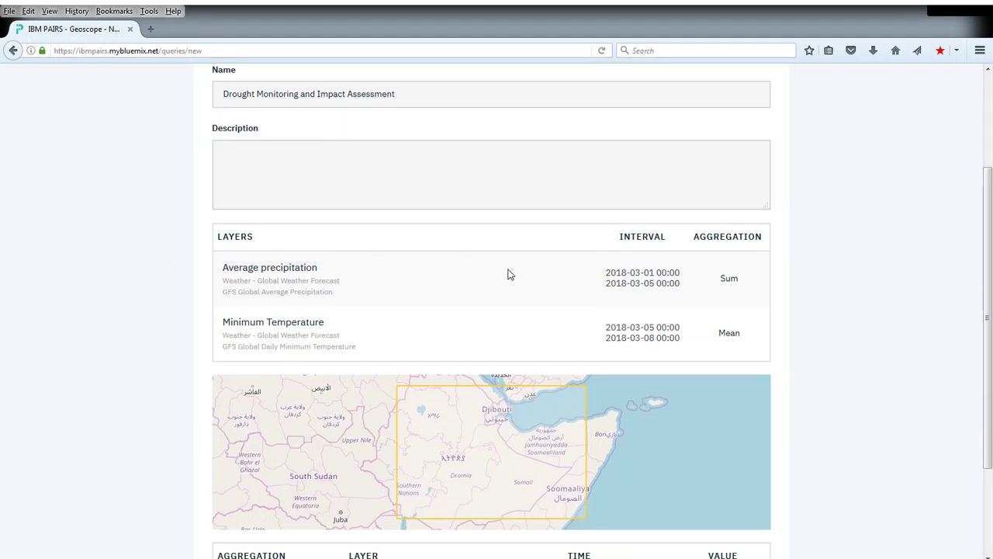
pyautogui.scroll(-2, 510, 274)
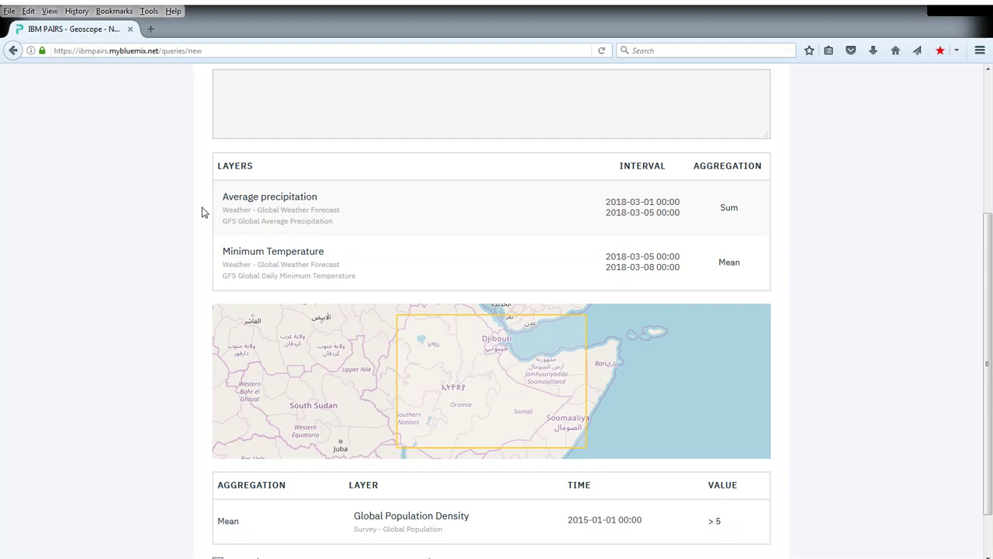
pyautogui.scroll(-1, 198, 221)
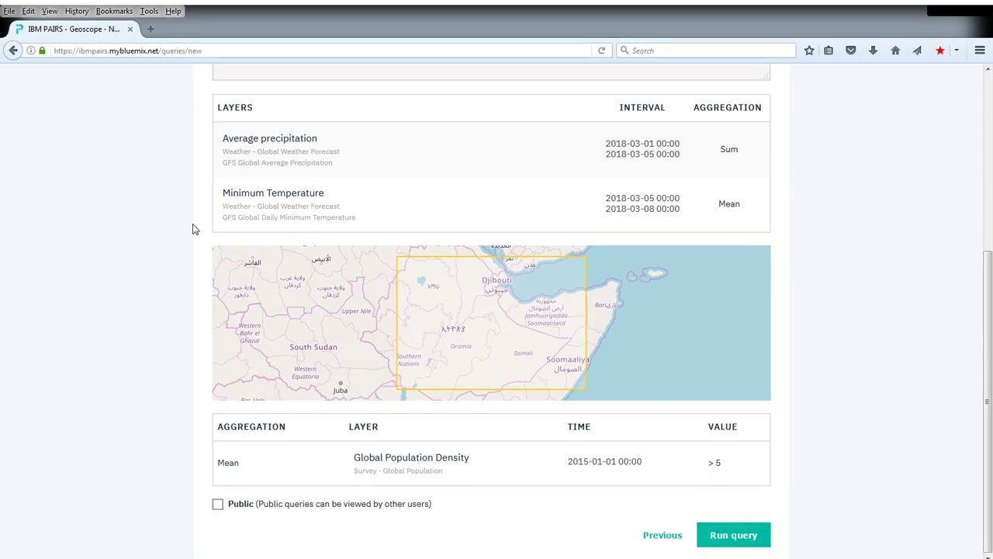
pyautogui.click(733, 536)
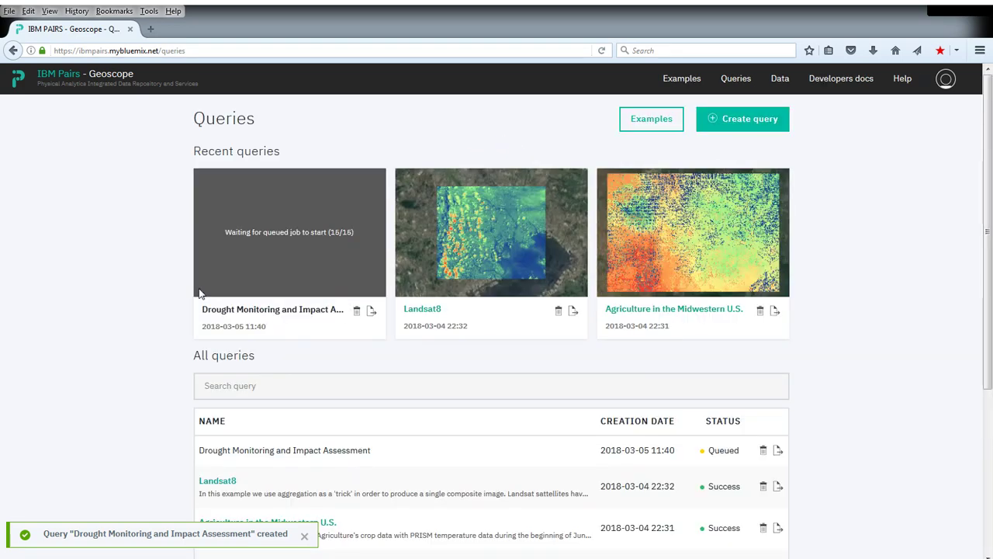
# - Open the completed 'Drought Monitoring and Impact Assessment' query's results from the All queries table
pyautogui.scroll(-2, 153, 295)
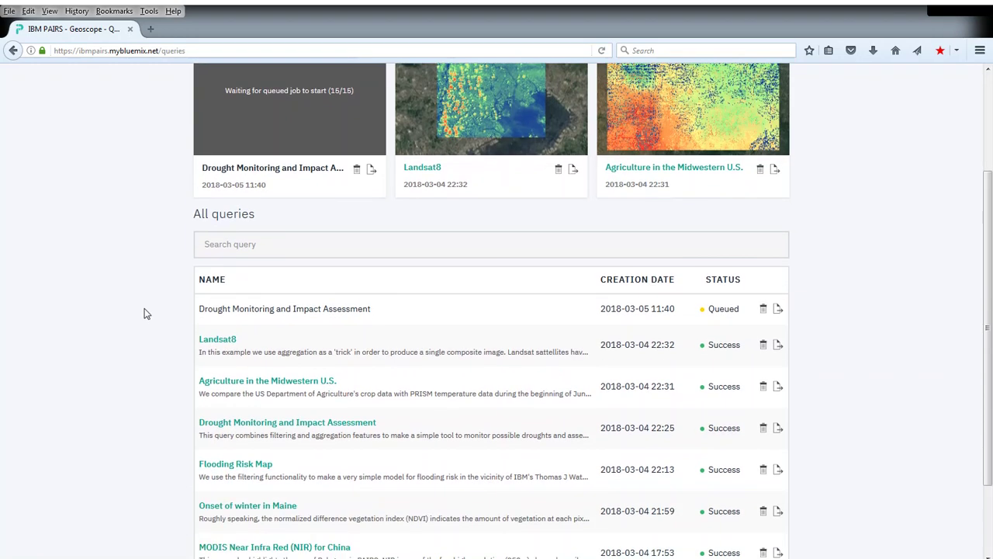
pyautogui.click(226, 425)
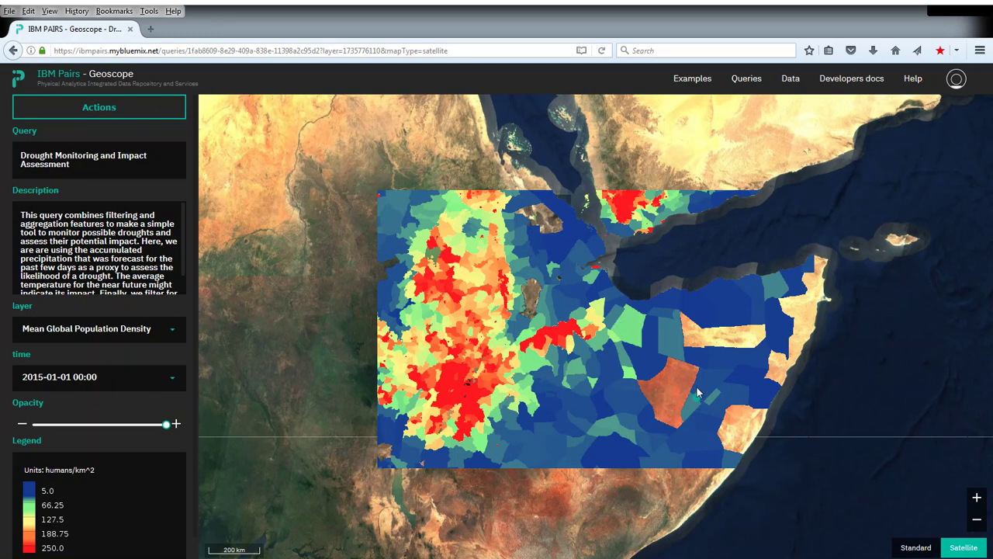
# - Switch the result map to Sum Average precipitation, then to Mean Minimum Temperature
pyautogui.click(131, 330)
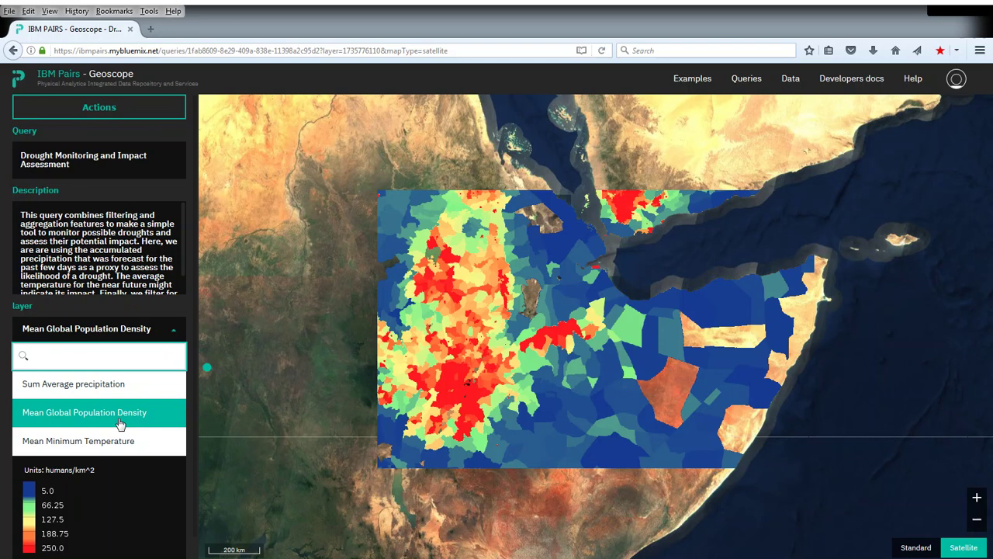
pyautogui.click(64, 388)
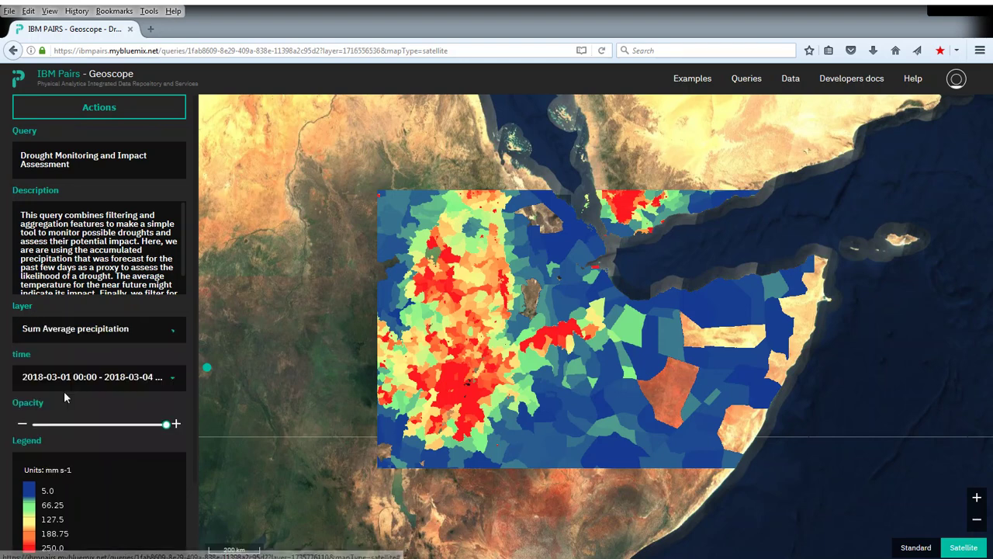
pyautogui.click(137, 335)
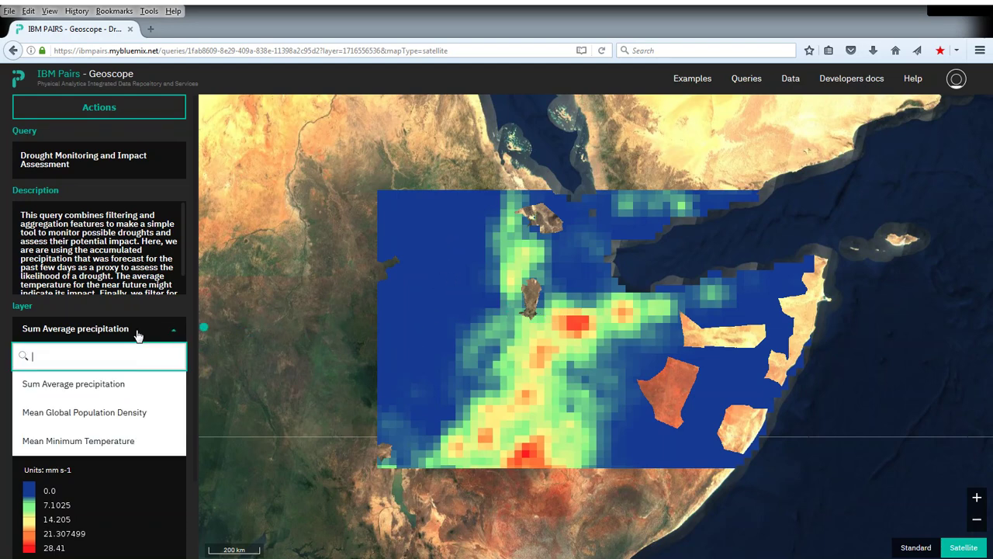
pyautogui.click(97, 441)
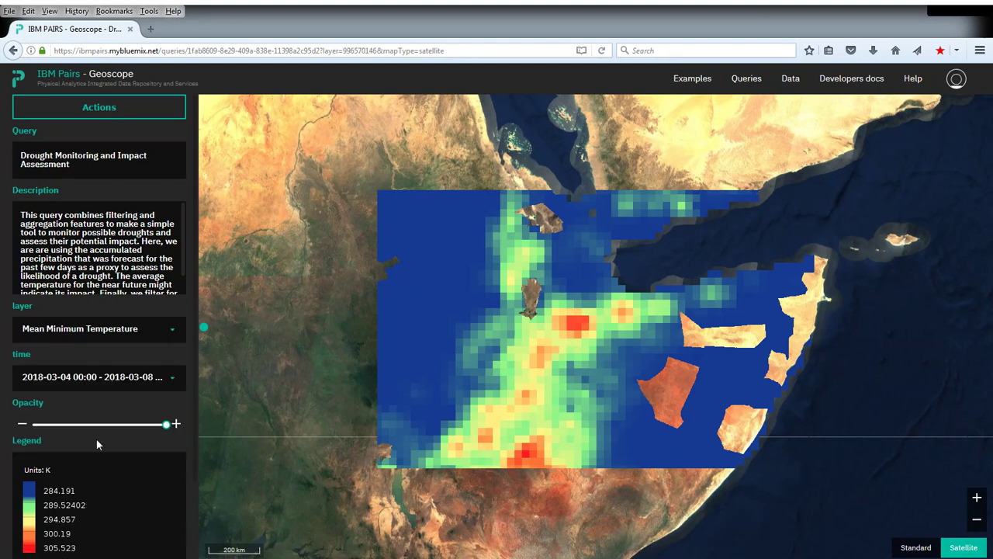